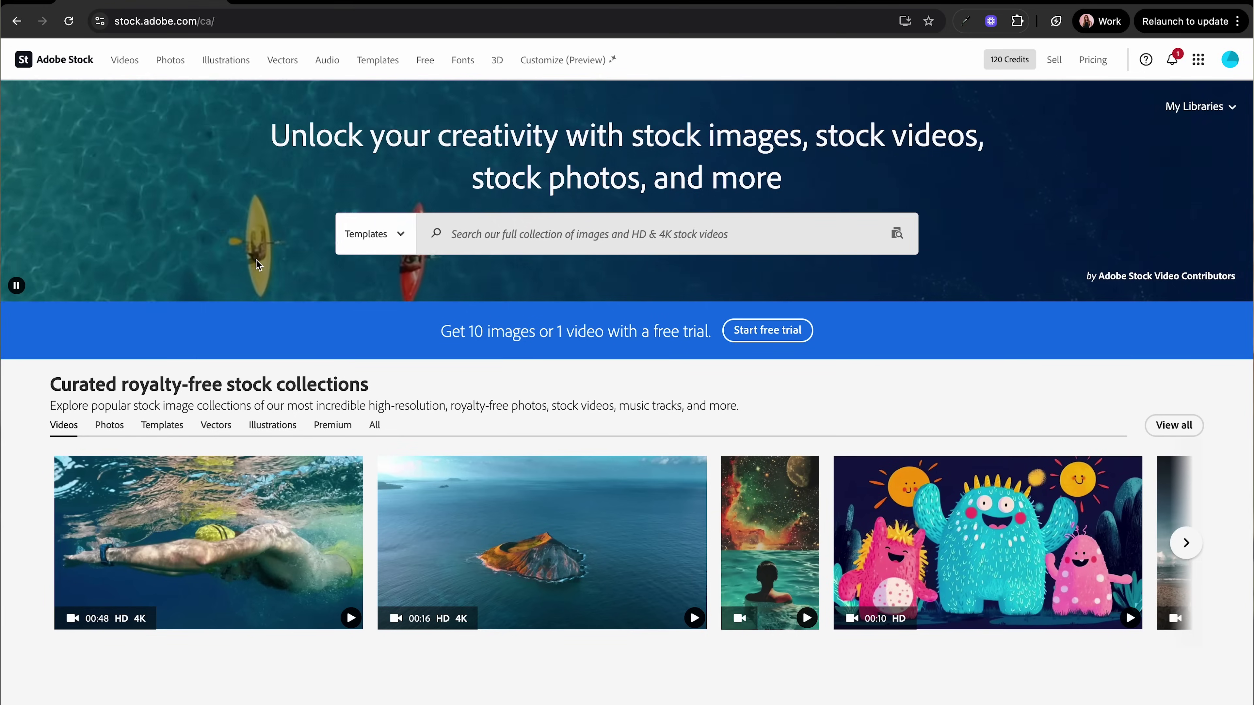
Search Adobe Stock templates, filtering to App: Premiere Pro and Orientation: Vertical
{"action": "left_click", "coordinate": [393, 63]}
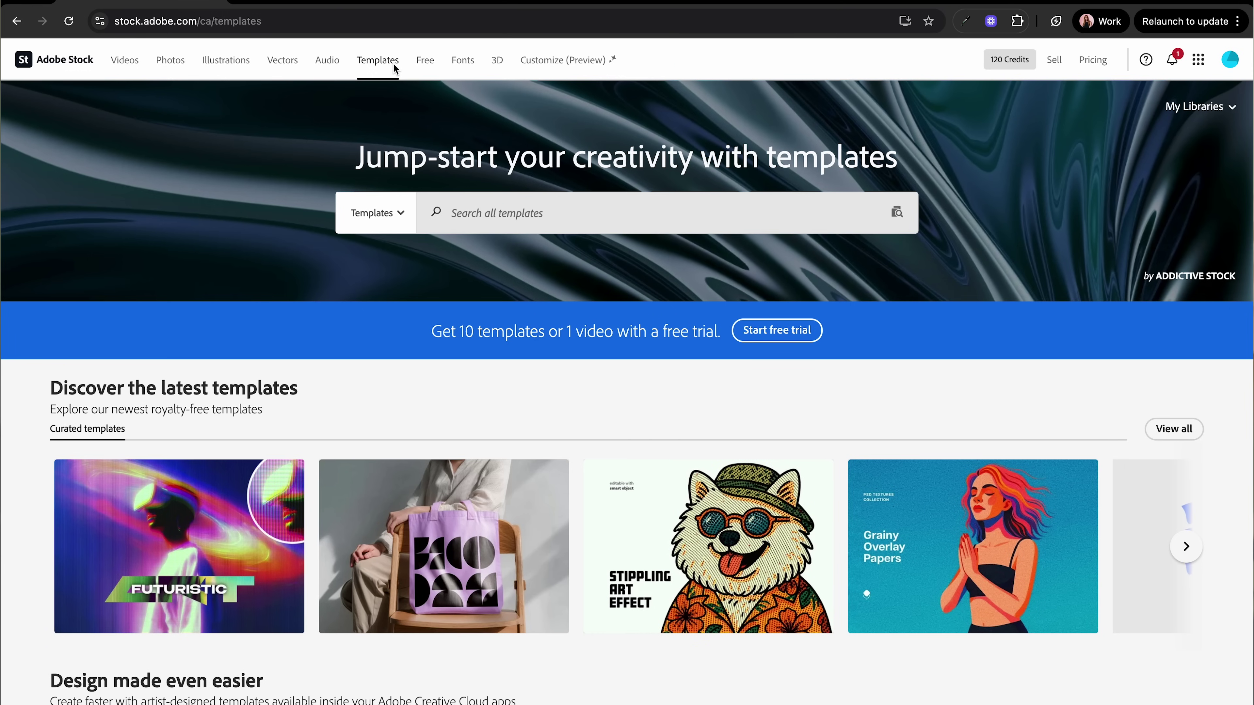
{"action": "left_click", "coordinate": [401, 213]}
{"action": "left_click", "coordinate": [401, 214]}
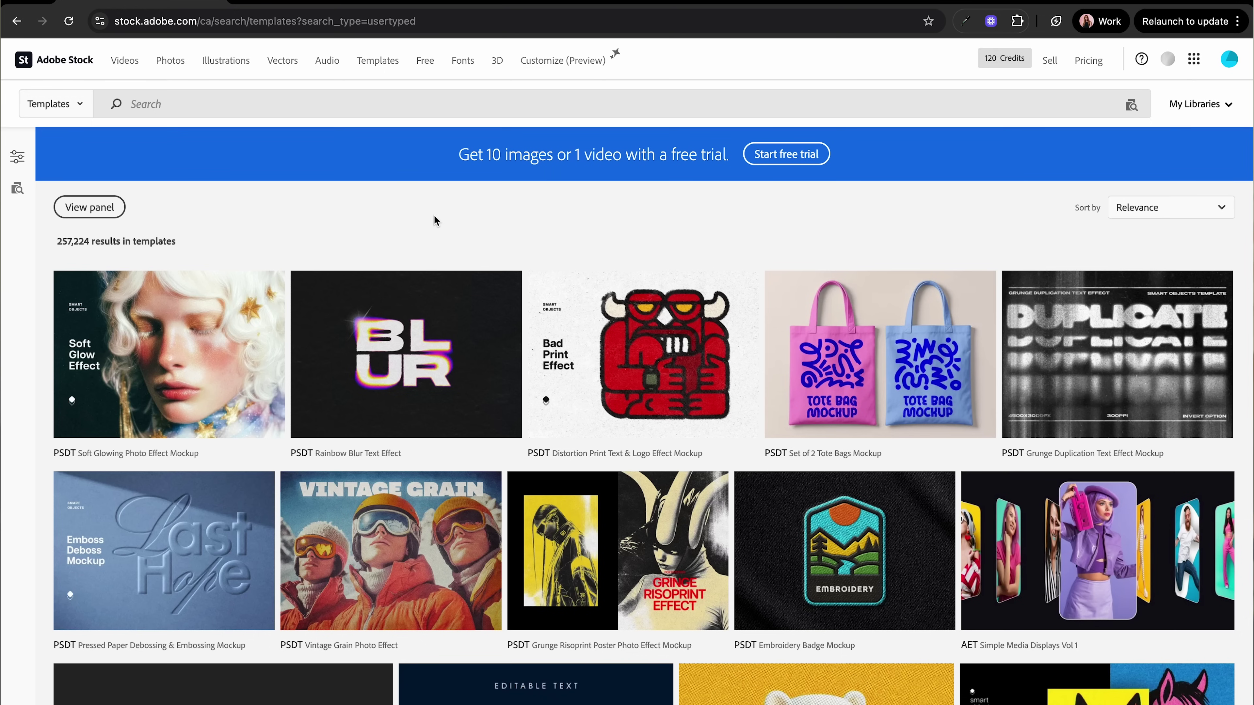
{"action": "left_click", "coordinate": [18, 158]}
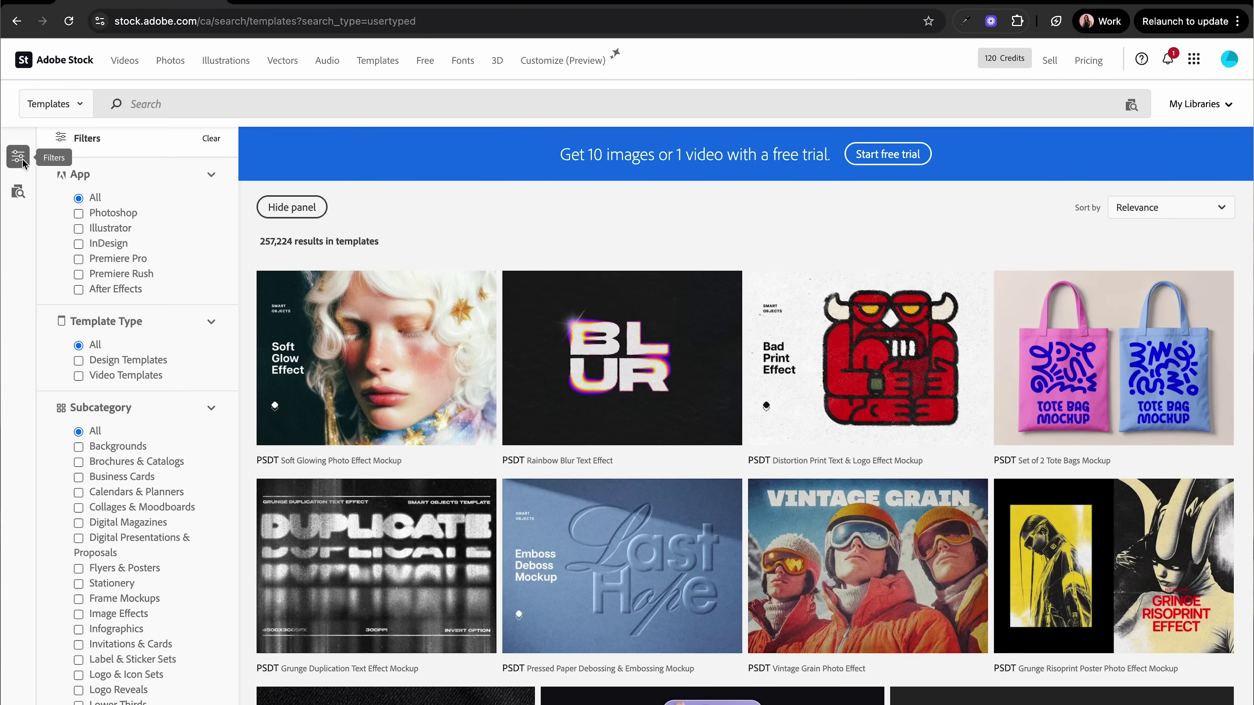
{"action": "left_click", "coordinate": [79, 259]}
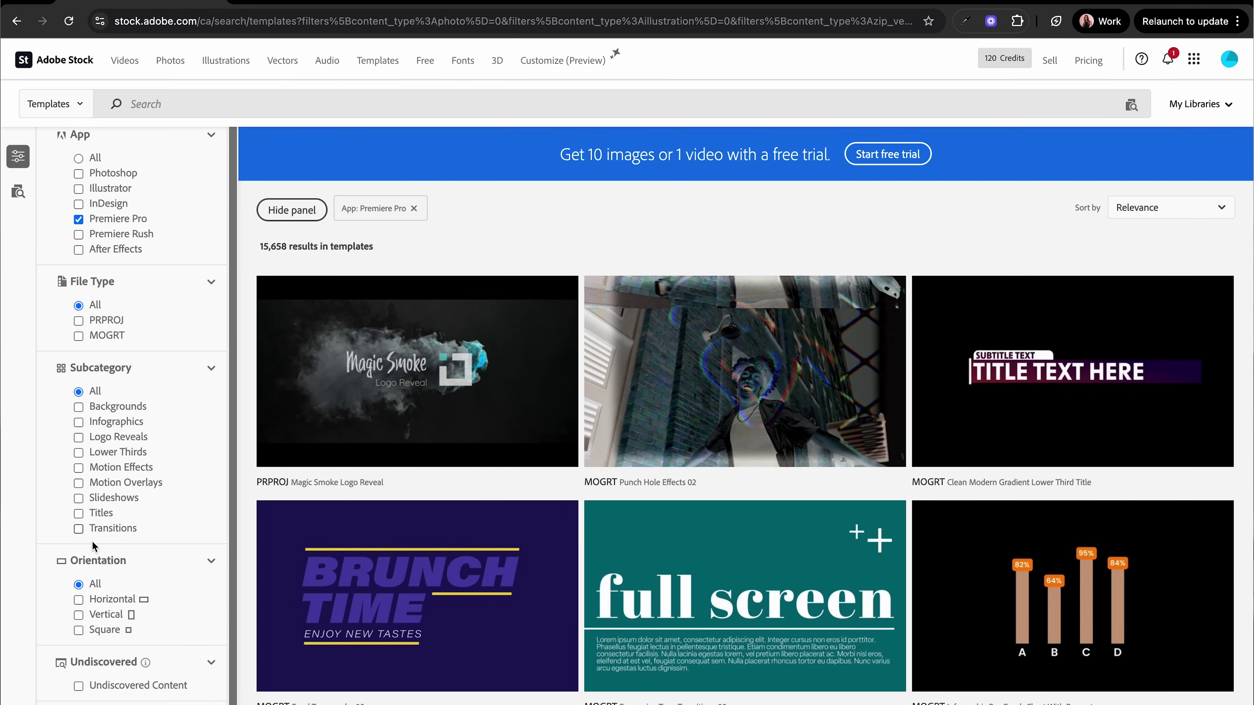
{"action": "left_click", "coordinate": [80, 616]}
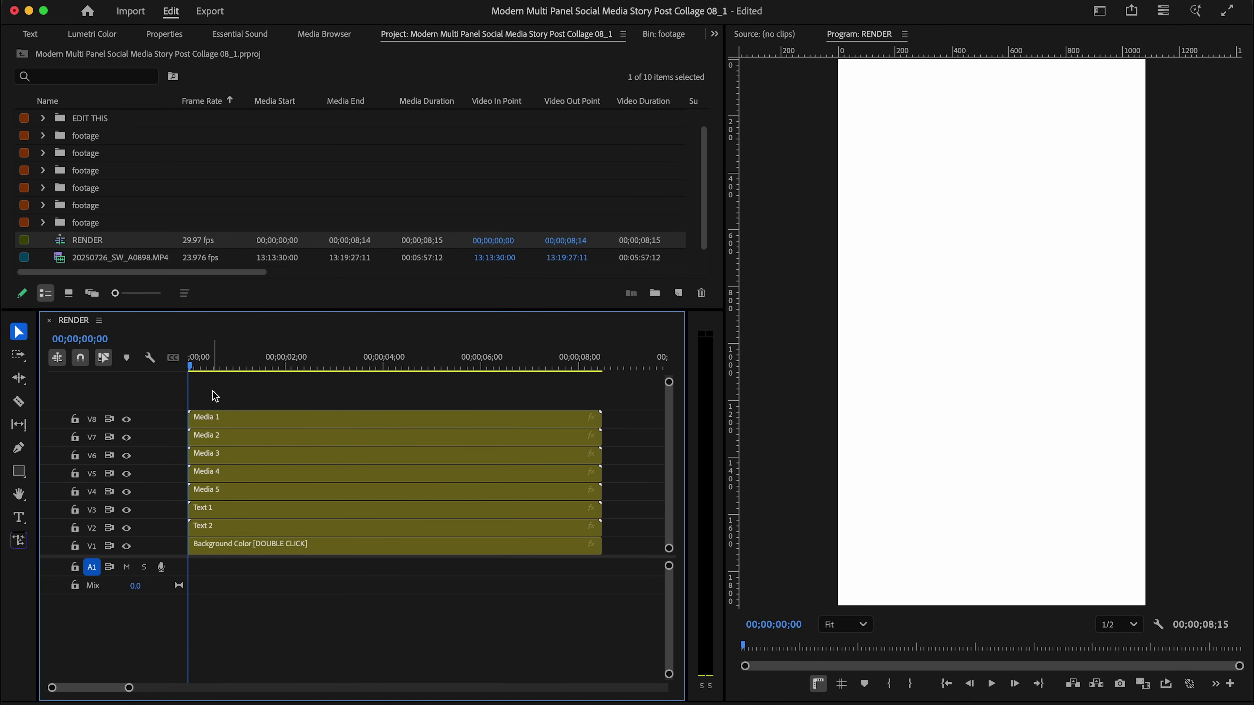
Play the RENDER sequence to preview the Media 1–5 panels and text boxes
{"action": "key", "text": "space"}
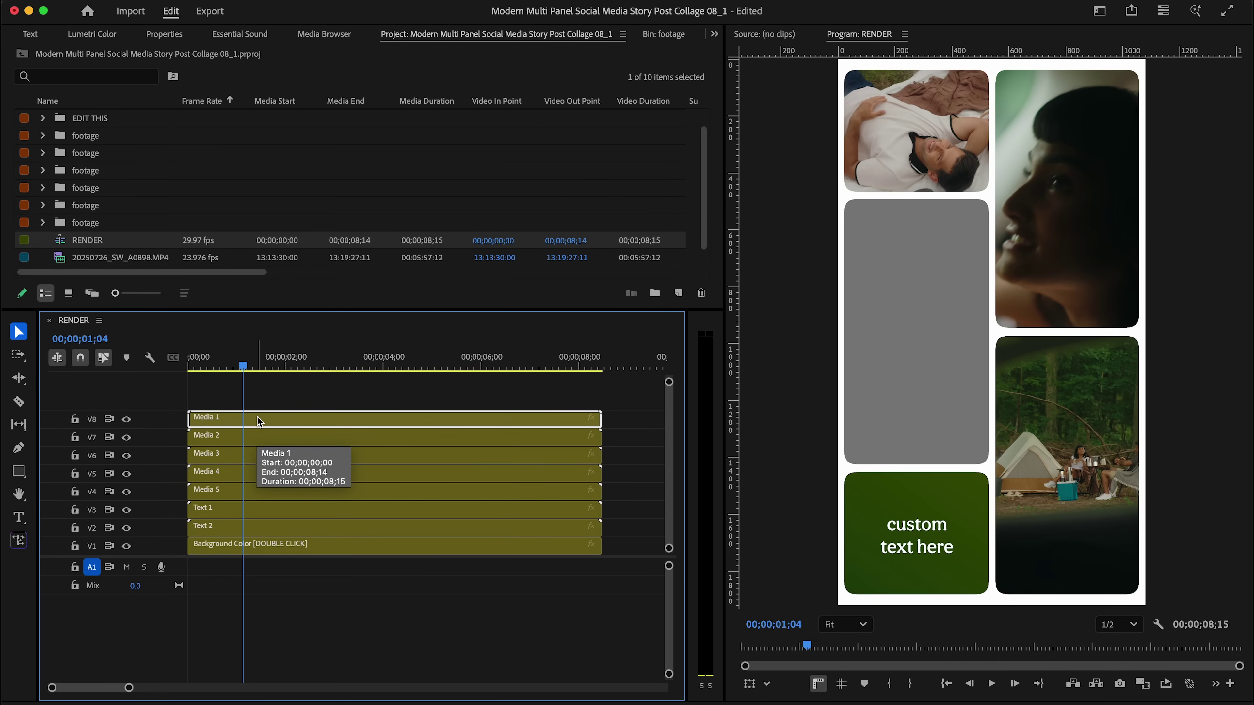
Paste clip 20250726_SW_A0940.MP4, its audio and an adjustment layer at the start of the media 1 nest
{"action": "double_click", "coordinate": [260, 421]}
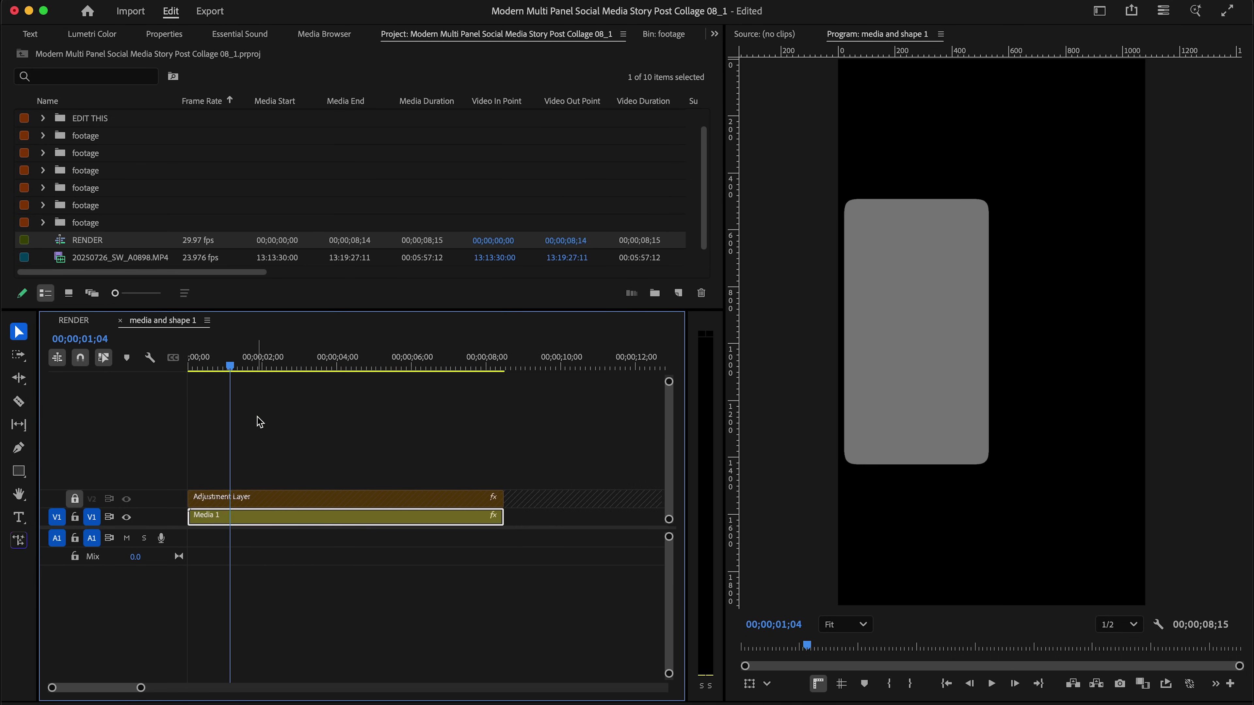
{"action": "double_click", "coordinate": [258, 515]}
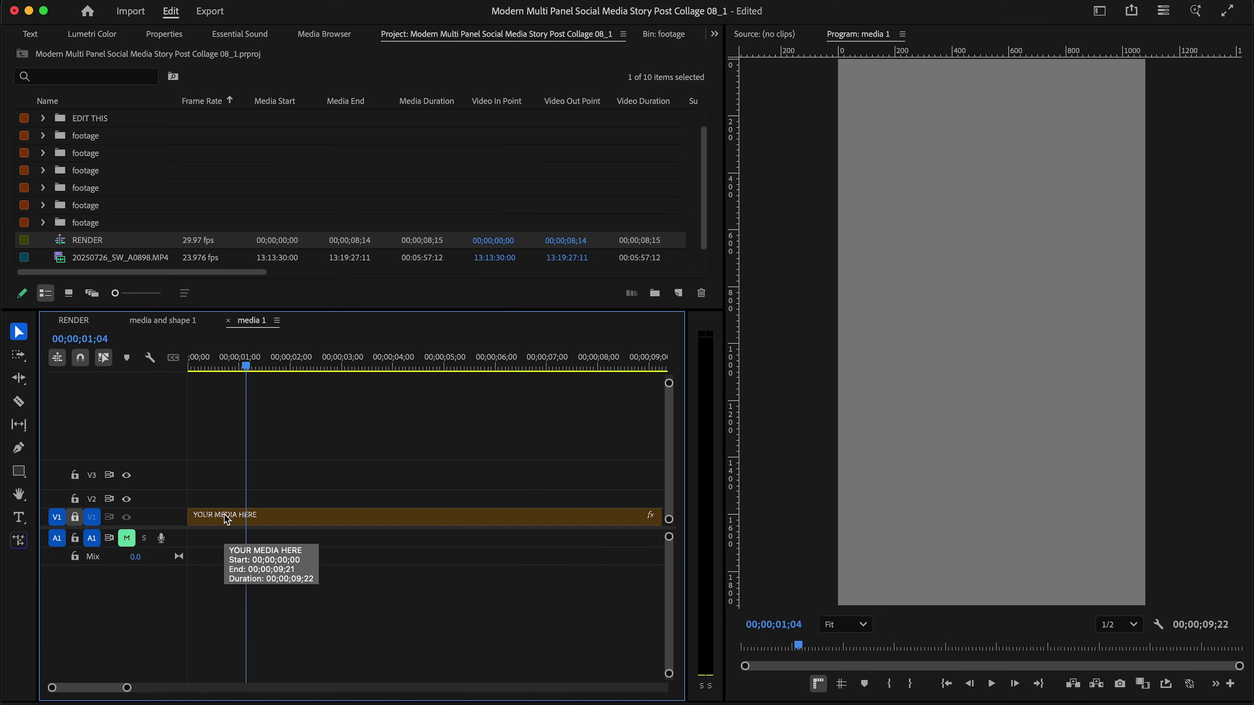
{"action": "key", "text": "minus"}
{"action": "key", "text": "minus"}
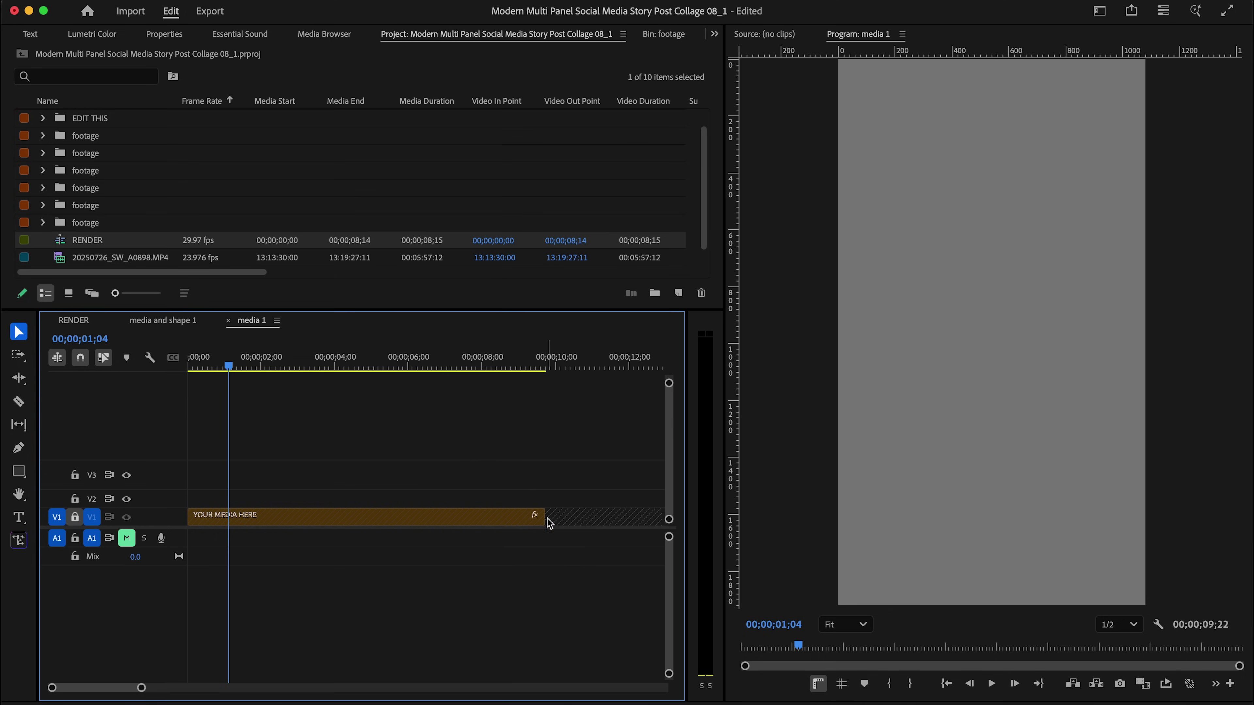
{"action": "left_click", "coordinate": [259, 366]}
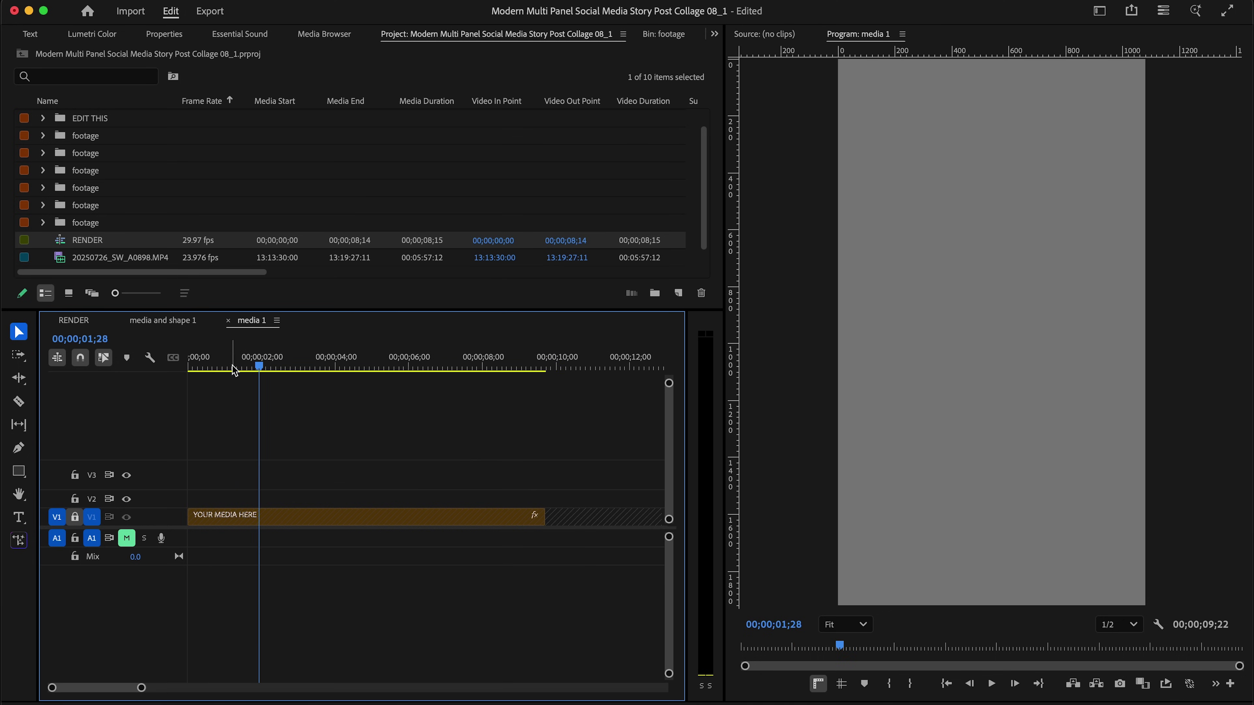
{"action": "left_click_drag", "start_coordinate": [214, 368], "coordinate": [175, 368]}
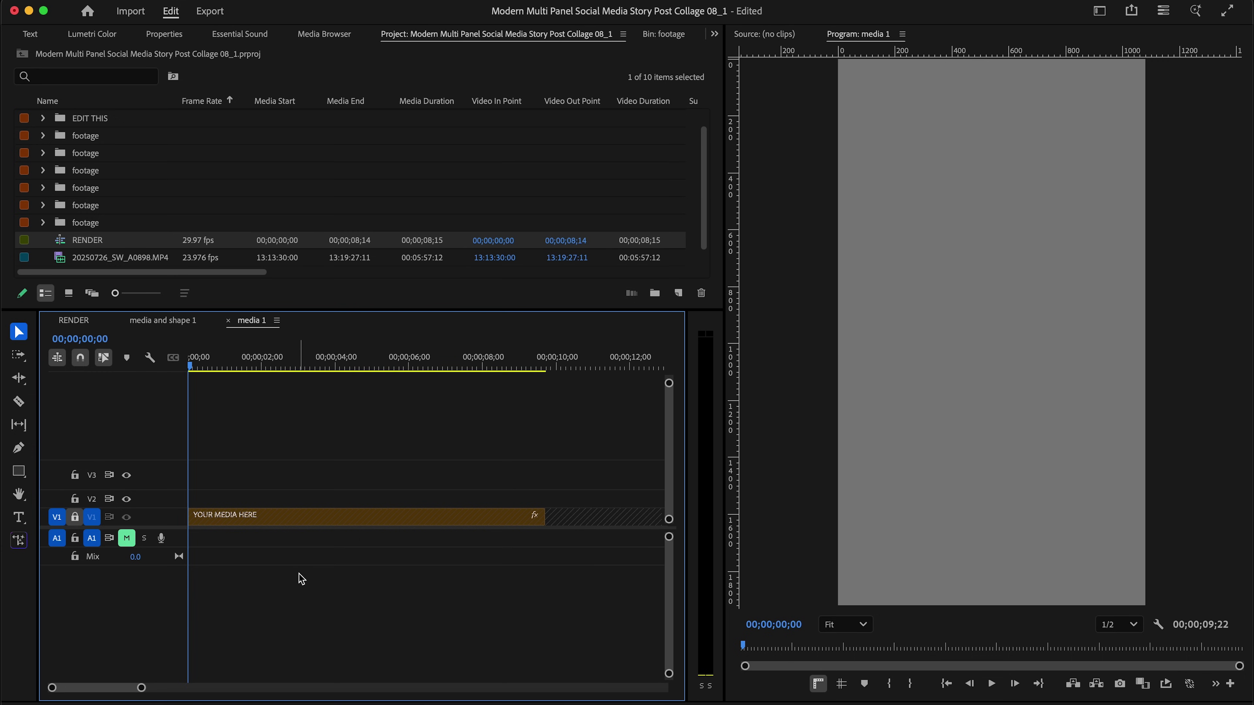
{"action": "key", "text": "super+v"}
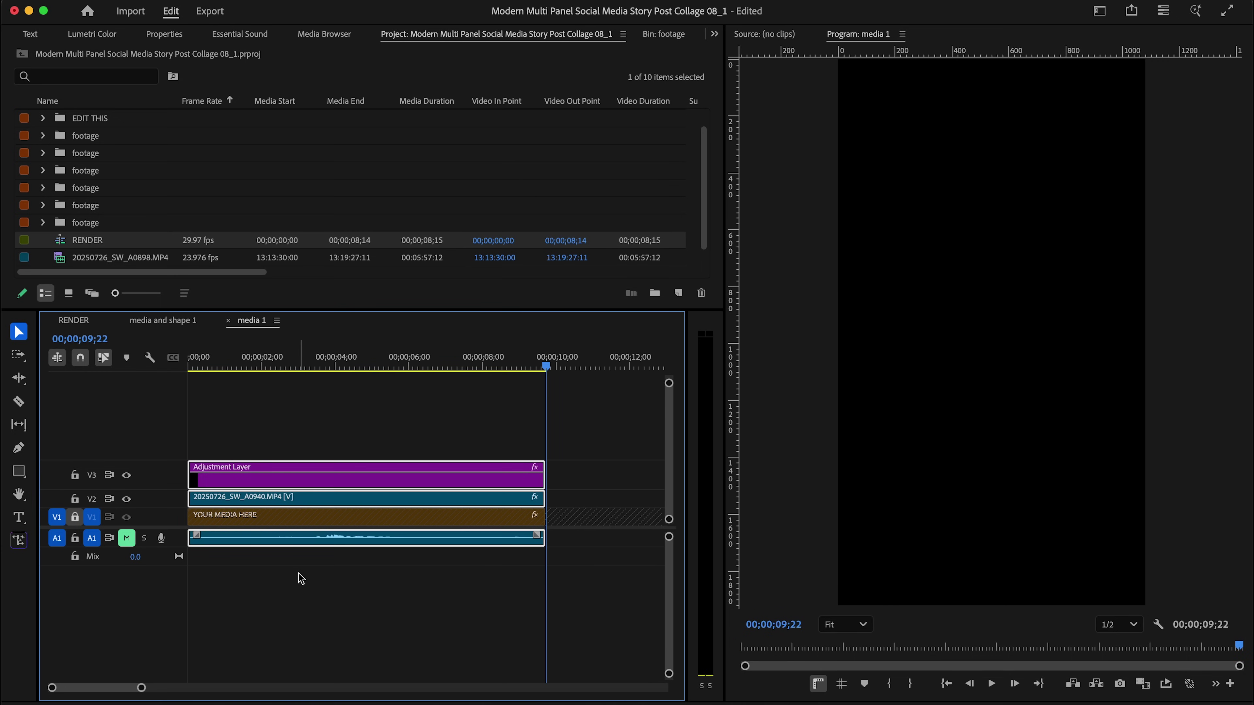
{"action": "left_click", "coordinate": [407, 418]}
{"action": "left_click_drag", "start_coordinate": [428, 368], "coordinate": [518, 375]}
{"action": "left_click", "coordinate": [82, 322]}
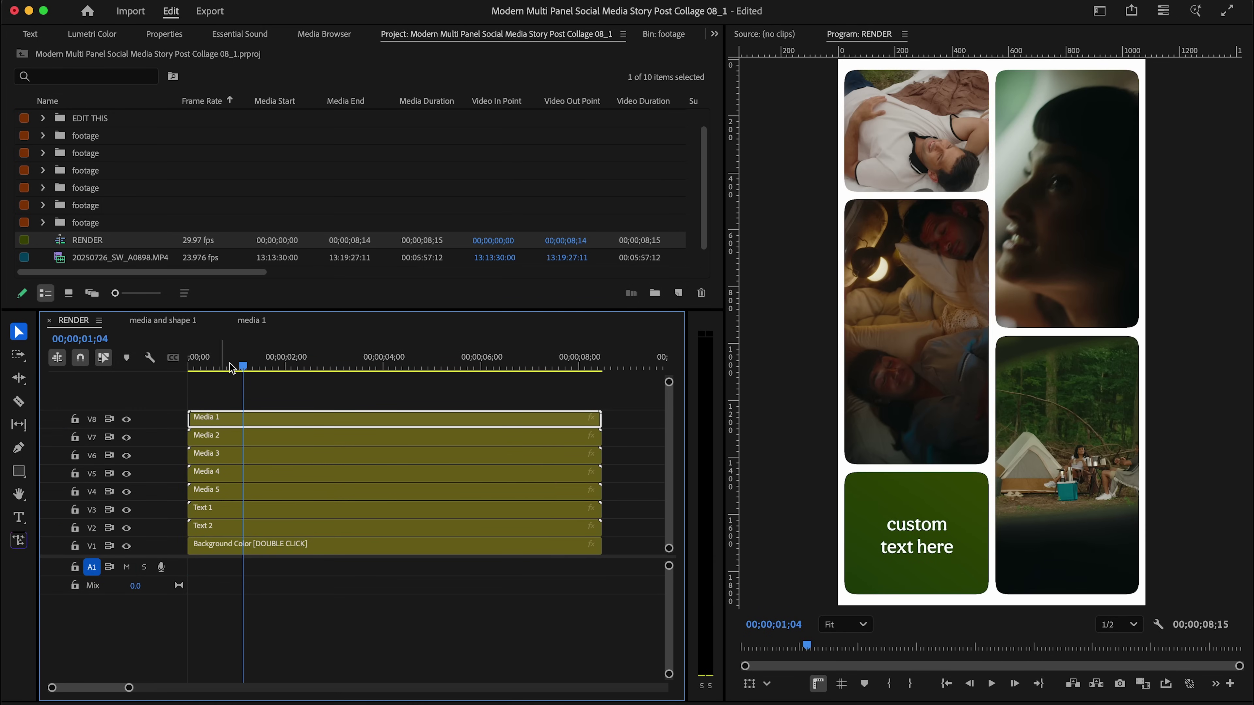
{"action": "left_click_drag", "start_coordinate": [247, 371], "coordinate": [176, 371]}
{"action": "key", "text": "space"}
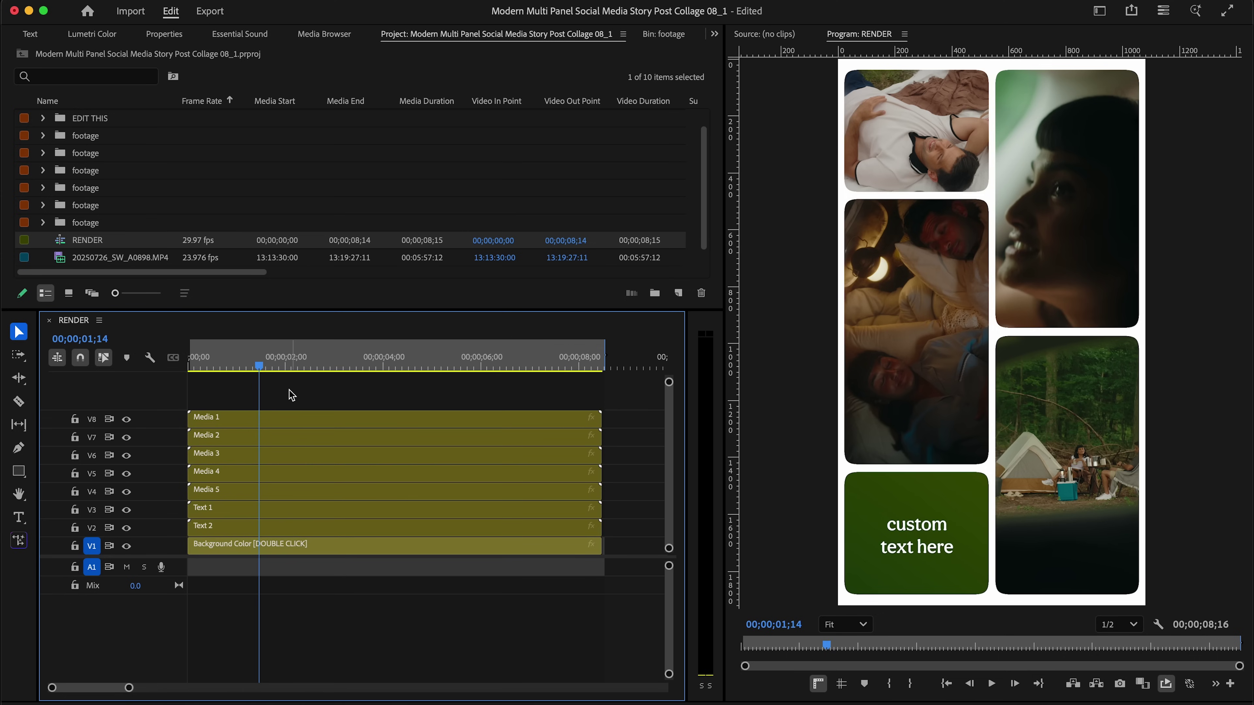
{"action": "key", "text": "shift+Left"}
{"action": "key", "text": "shift+Left"}
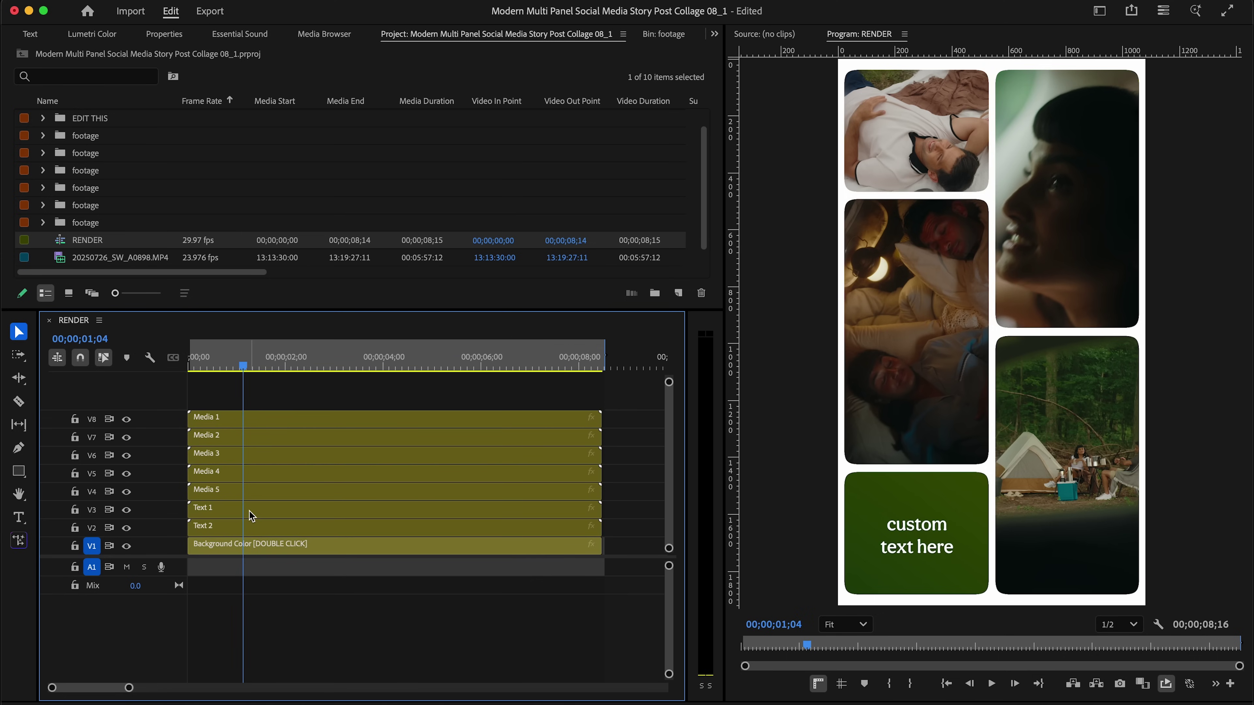
{"action": "double_click", "coordinate": [252, 515]}
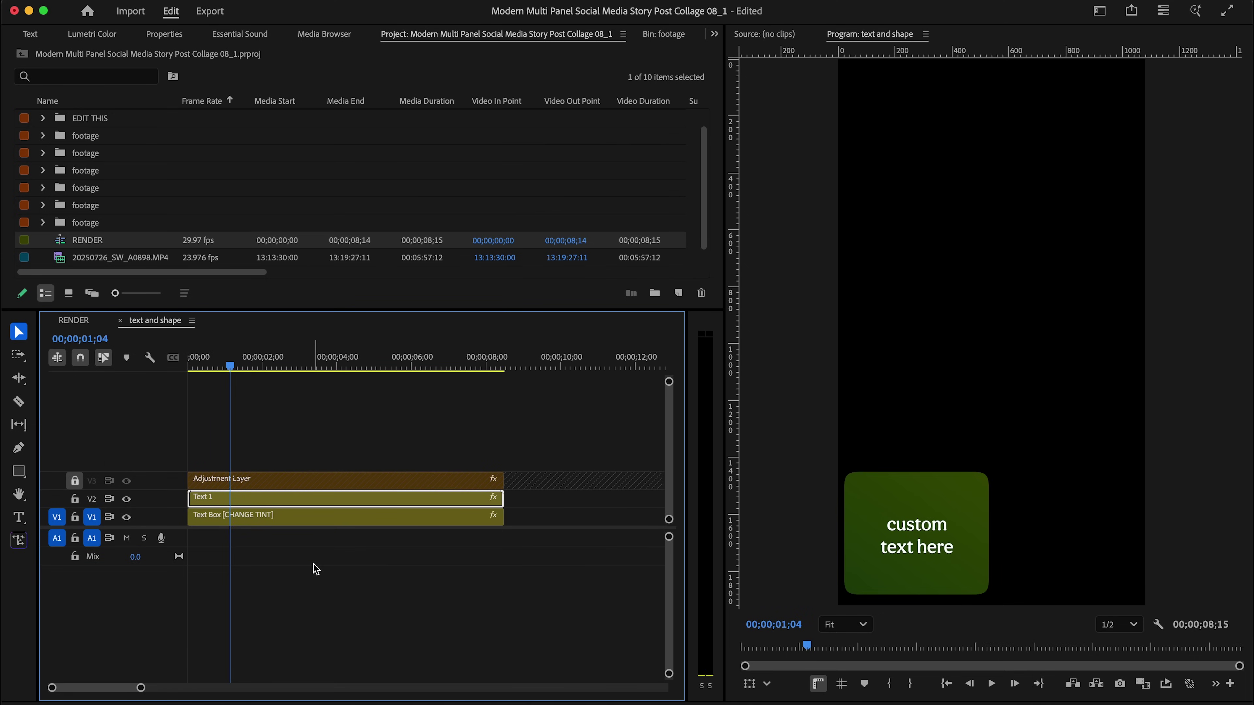
Change the text 1 placeholder wording to 'your brand here', keeping the Aesthet Nova font
{"action": "double_click", "coordinate": [251, 503]}
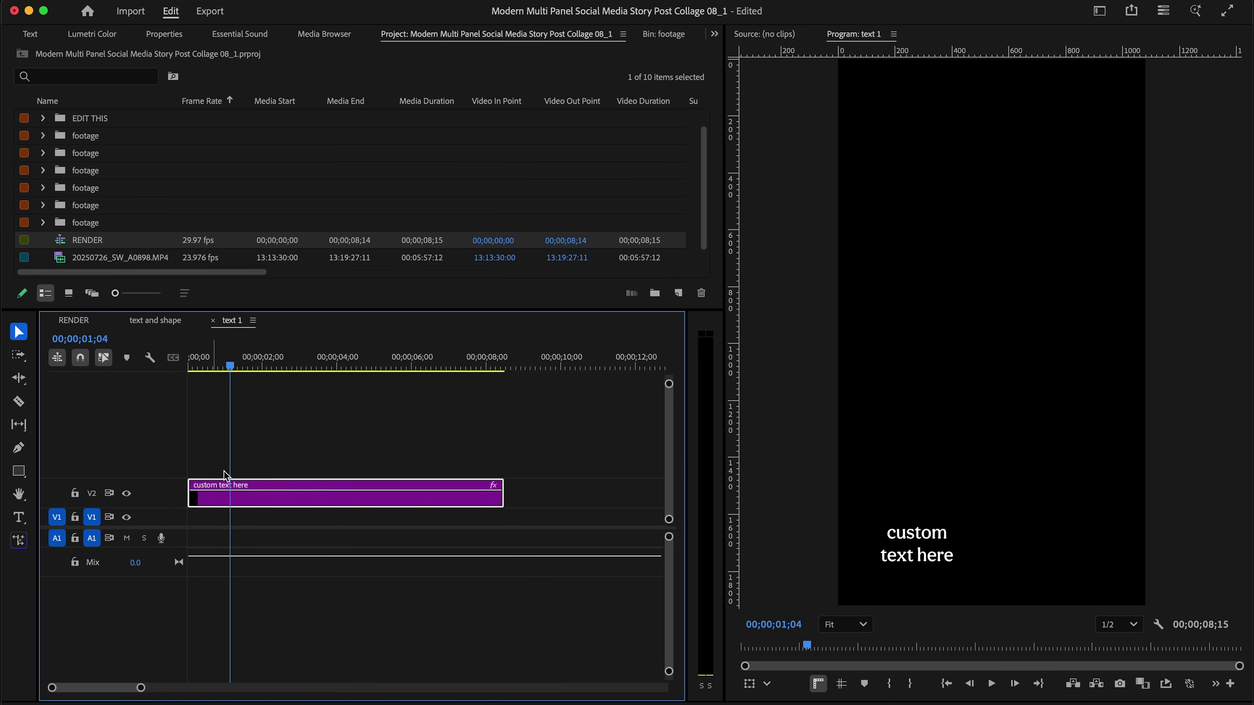
{"action": "key", "text": "t"}
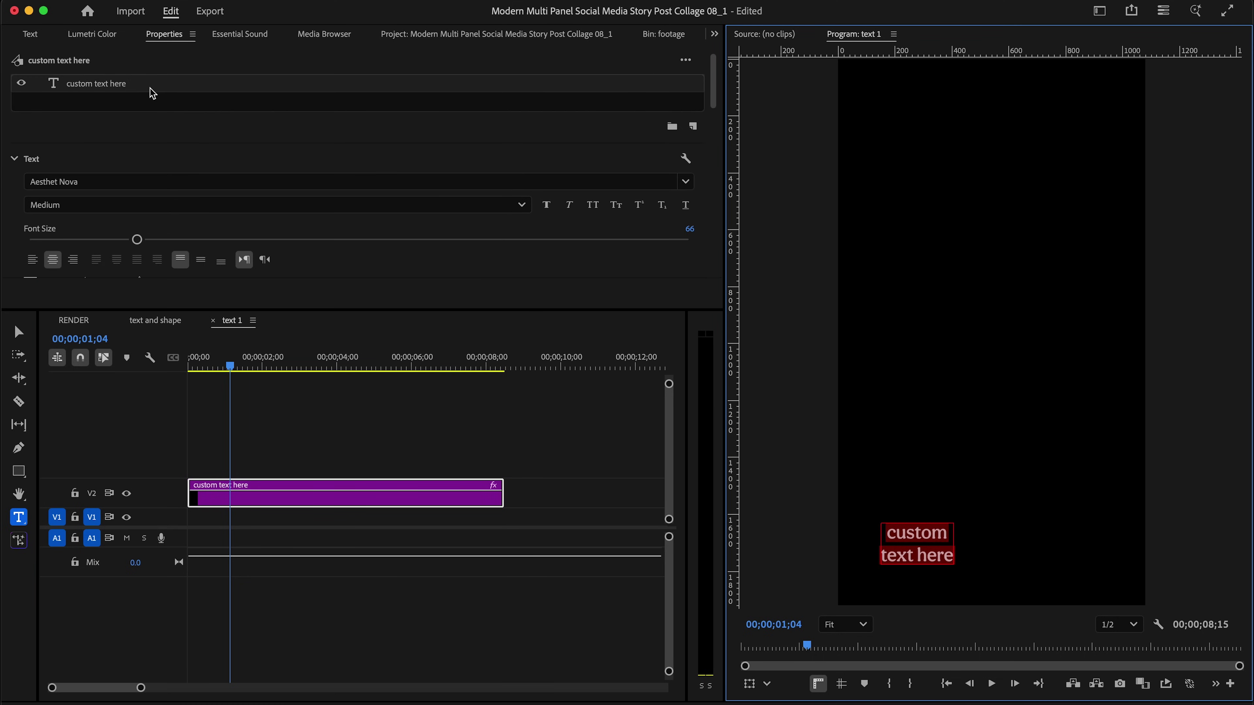
{"action": "type", "text": "your brand here"}
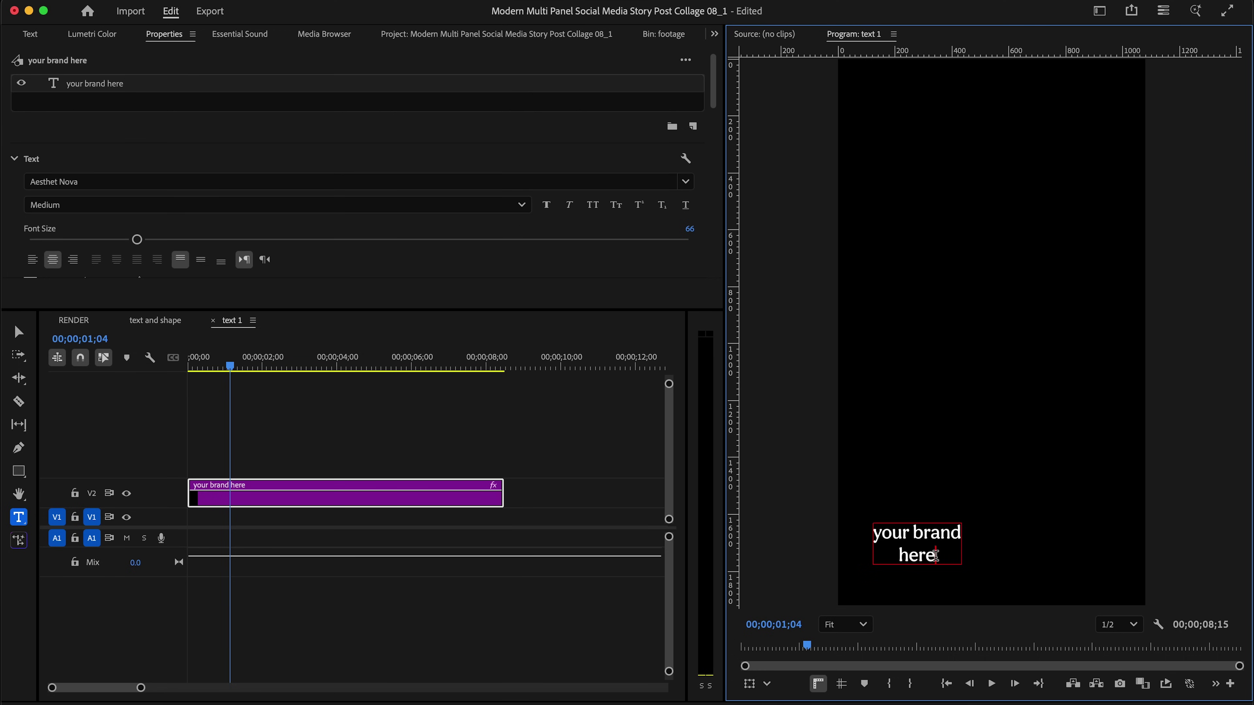
{"action": "left_click", "coordinate": [247, 182]}
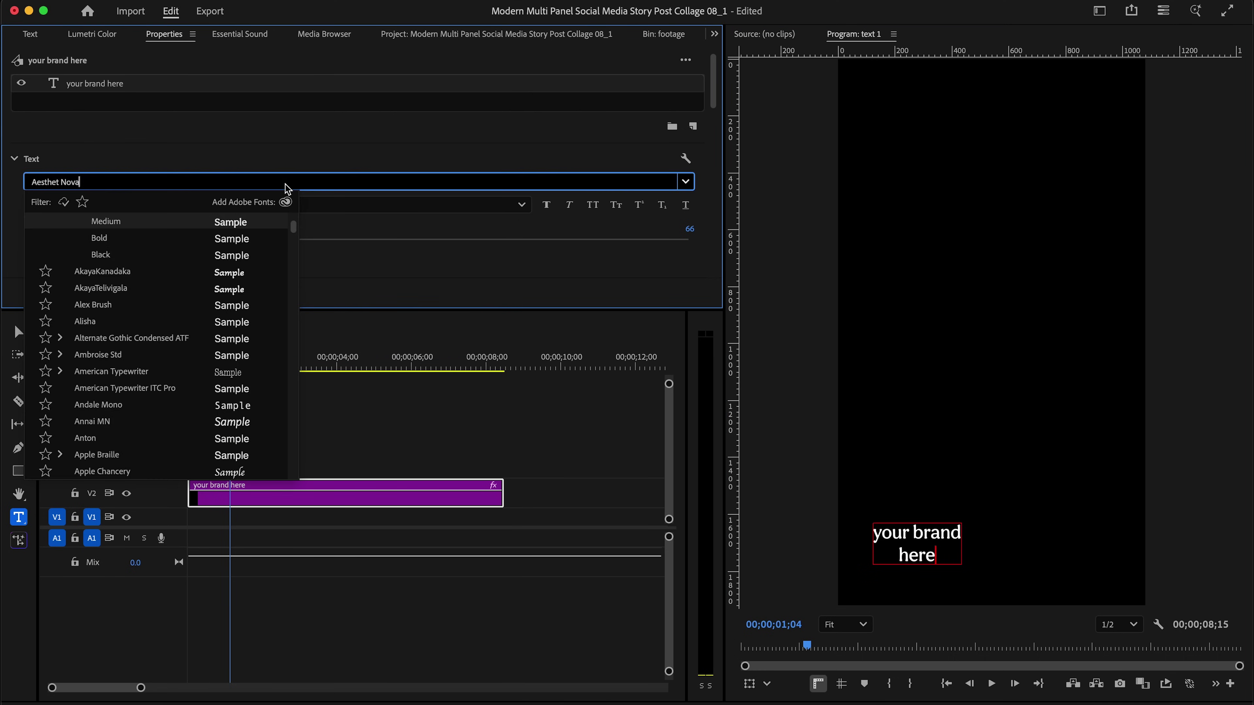
{"action": "left_click", "coordinate": [285, 164]}
{"action": "scroll", "coordinate": [376, 279], "scroll_direction": "down", "scroll_amount": 5}
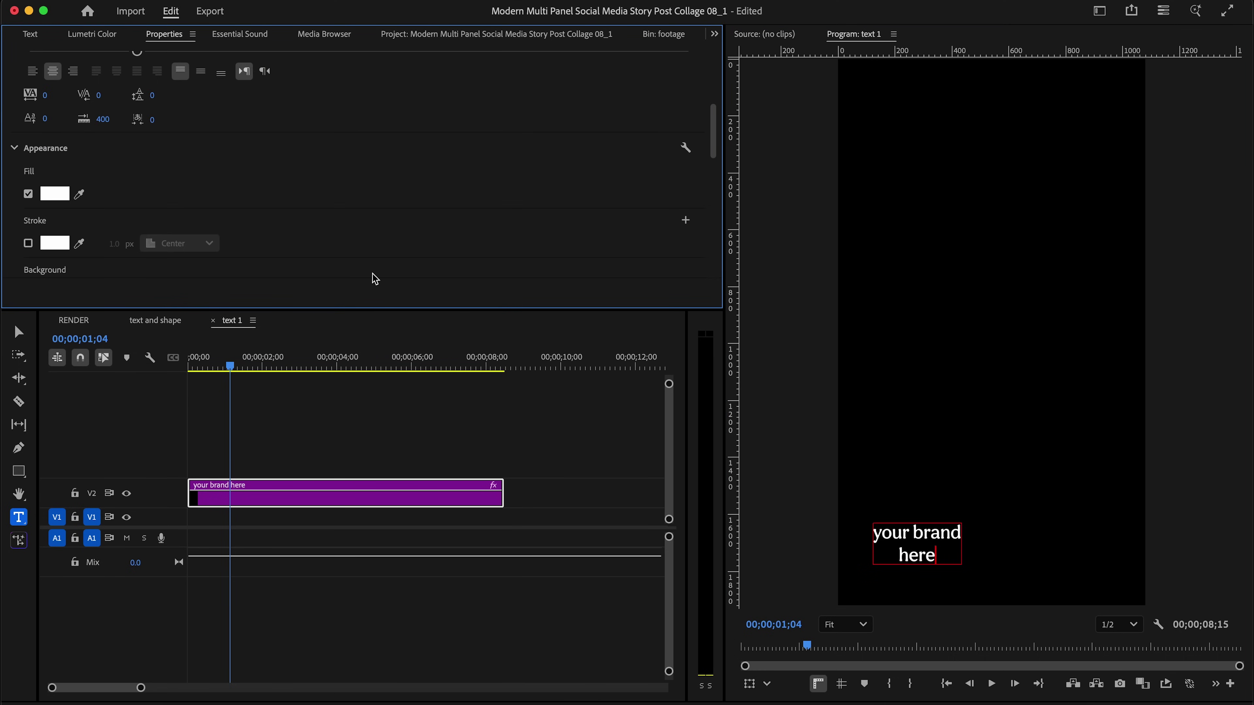
{"action": "scroll", "coordinate": [214, 218], "scroll_direction": "down", "scroll_amount": 5}
{"action": "scroll", "coordinate": [213, 218], "scroll_direction": "up", "scroll_amount": 10}
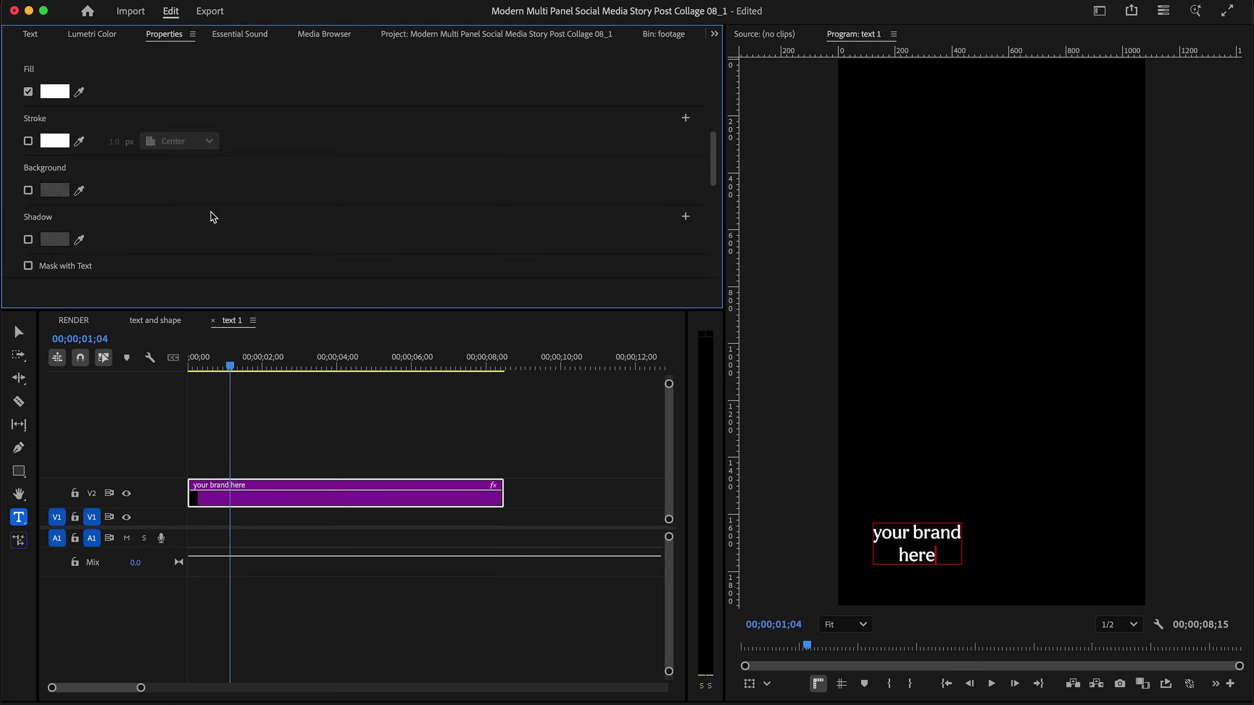
{"action": "left_click", "coordinate": [70, 328]}
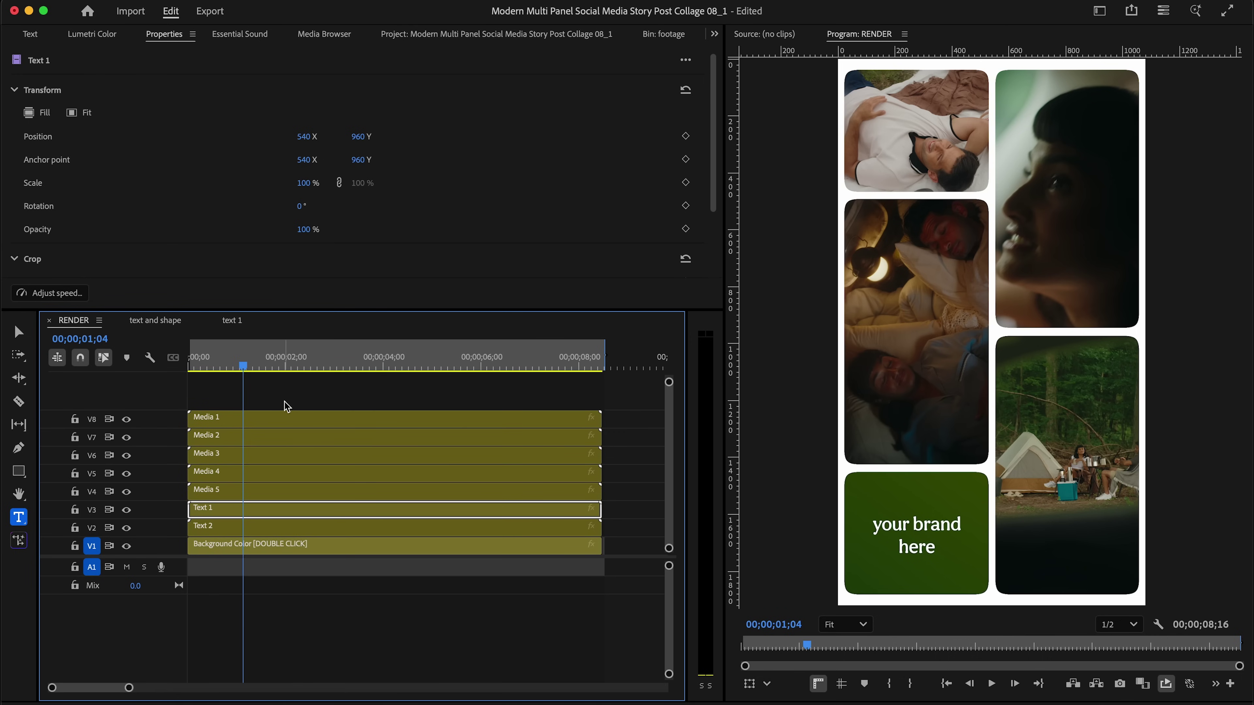
Preview the RENDER collage animation with the Media 2 clip selected
{"action": "mouse_move", "coordinate": [243, 366]}
{"action": "left_mouse_down"}
{"action": "mouse_move", "coordinate": [210, 365]}
{"action": "mouse_move", "coordinate": [244, 366]}
{"action": "left_mouse_up"}
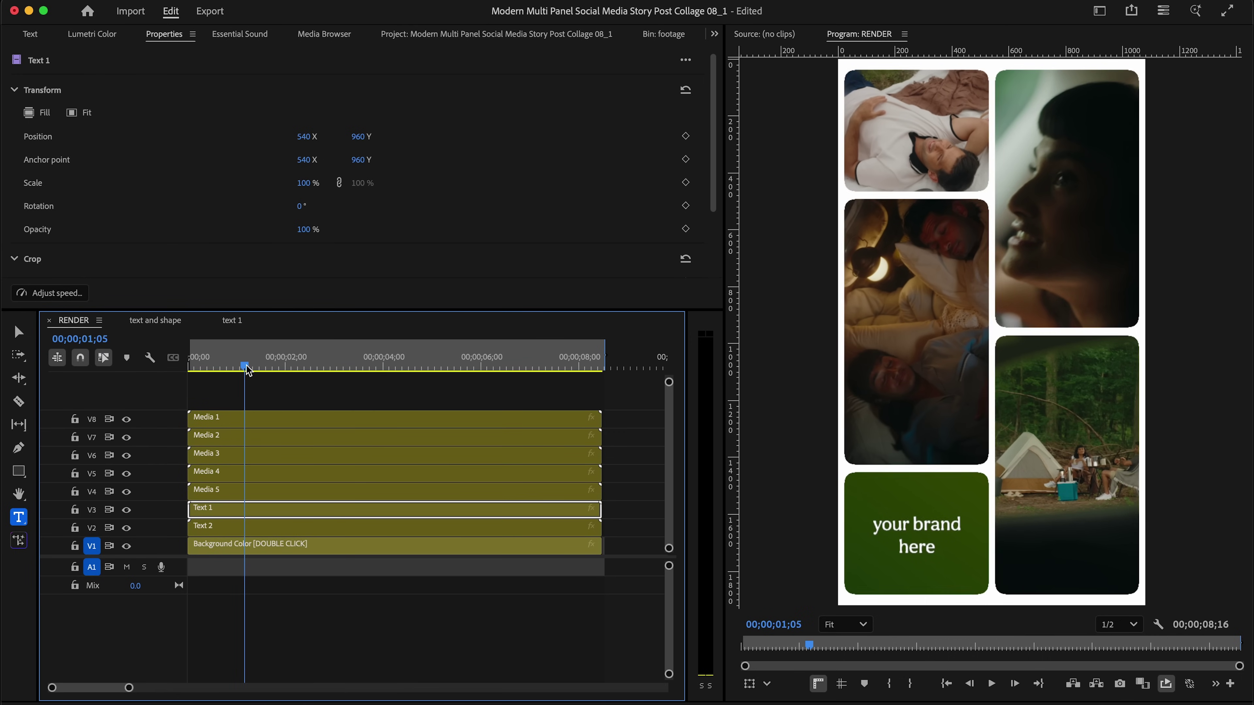
{"action": "left_click", "coordinate": [551, 441]}
{"action": "key", "text": "space"}
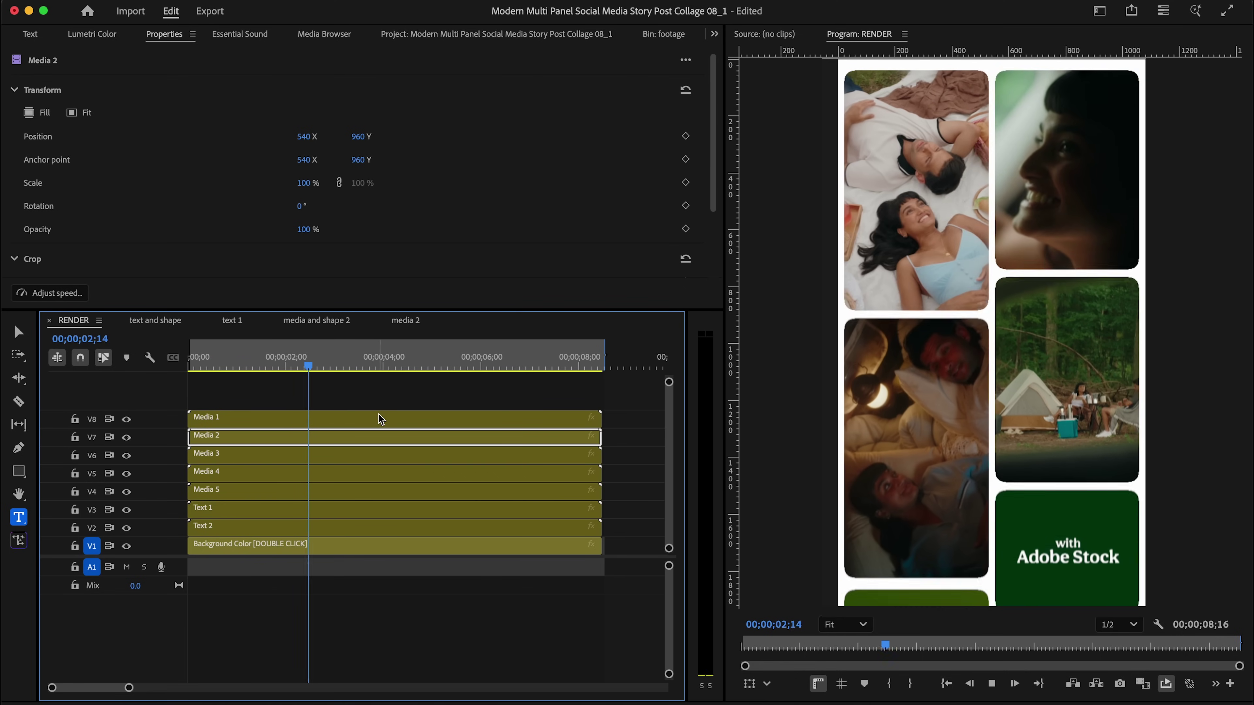
{"action": "key", "text": "space"}
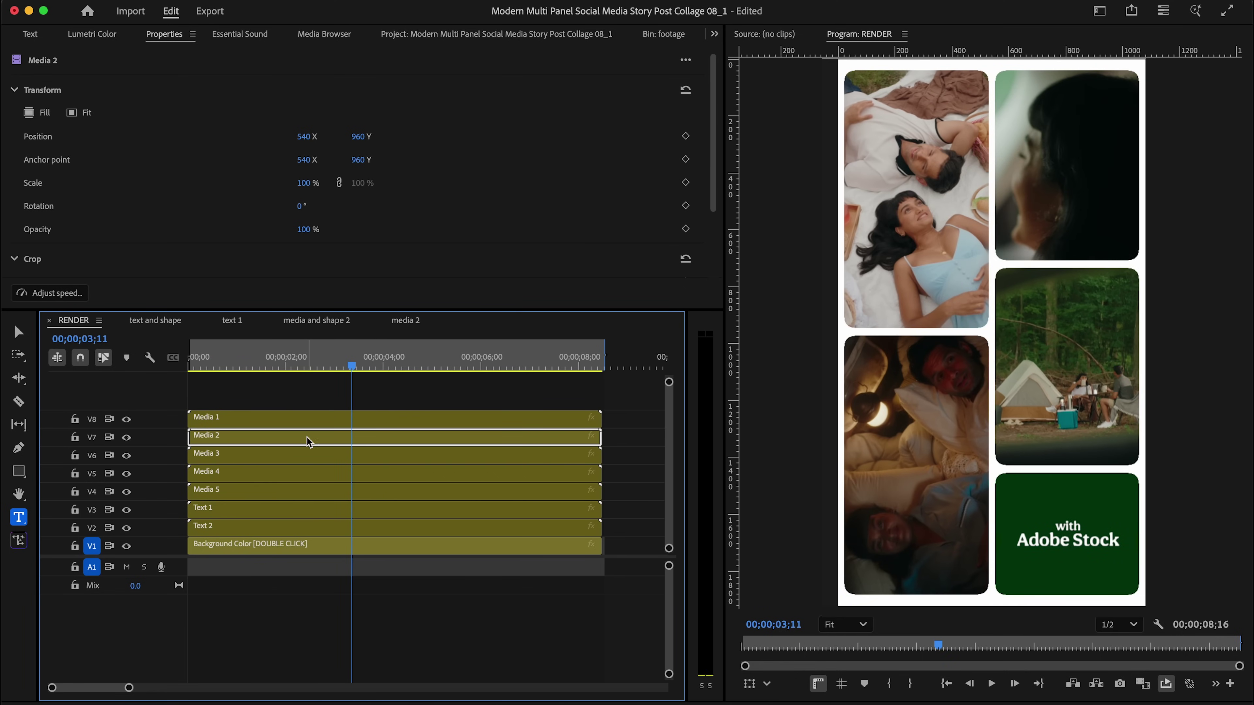
Paste clip 20250726_SW_A0898.MP4, its audio and an adjustment layer into the media 2 nest
{"action": "double_click", "coordinate": [307, 437]}
{"action": "double_click", "coordinate": [275, 517]}
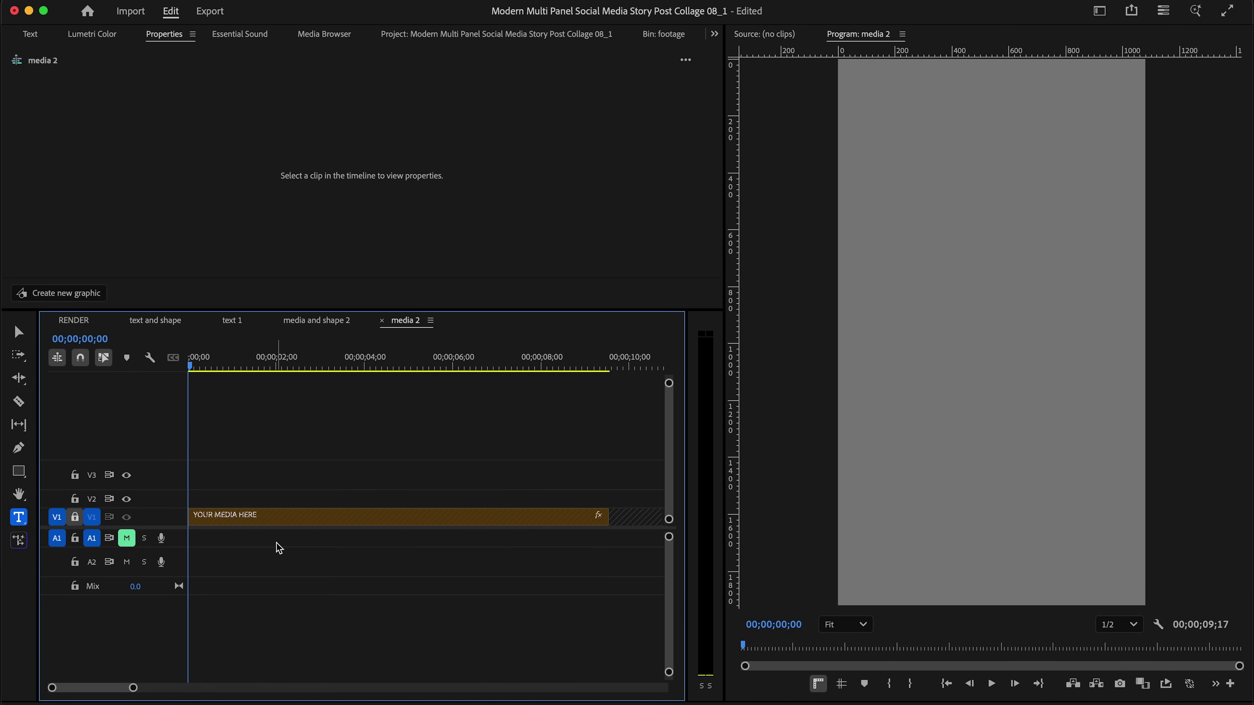
{"action": "key", "text": "super+v"}
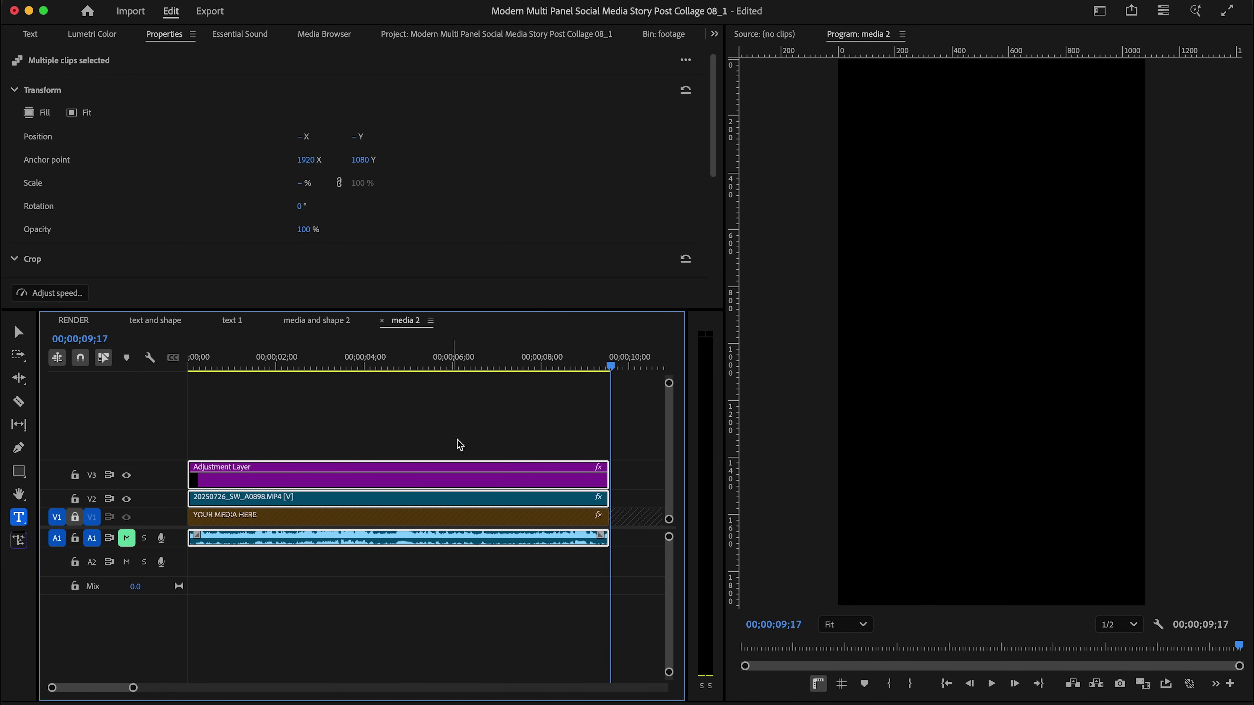
{"action": "left_click", "coordinate": [530, 410]}
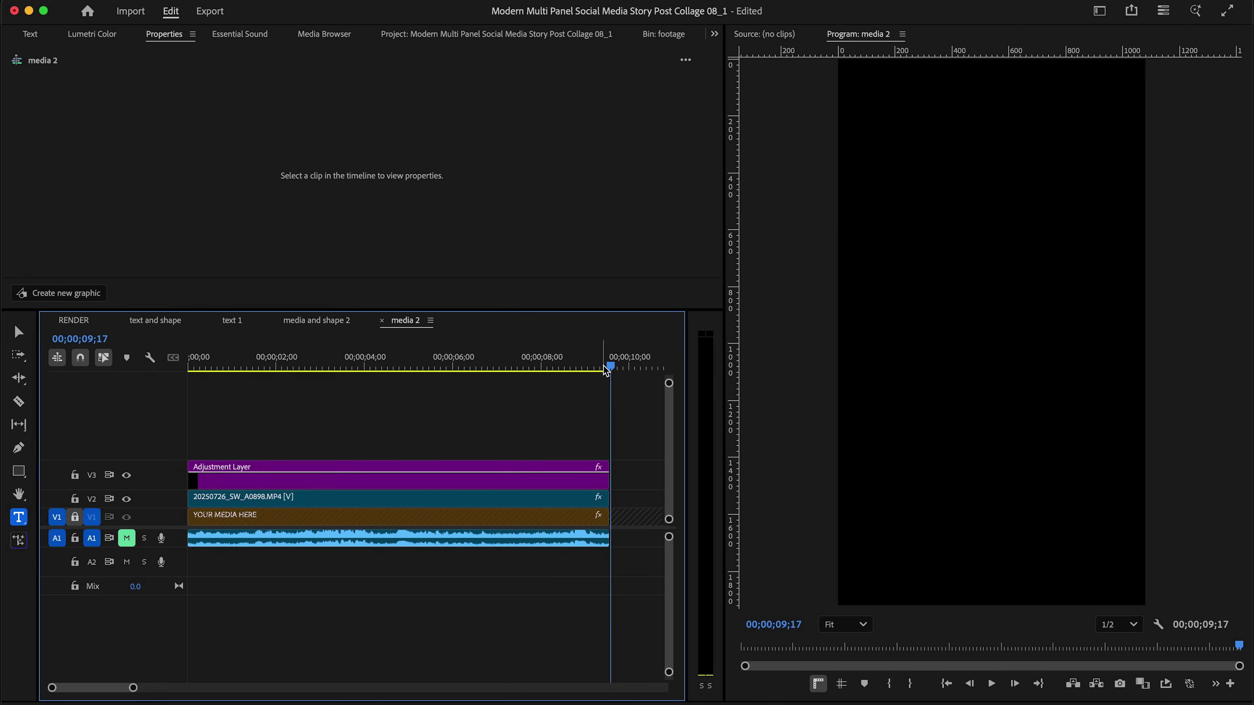
{"action": "left_click_drag", "start_coordinate": [607, 371], "coordinate": [210, 444]}
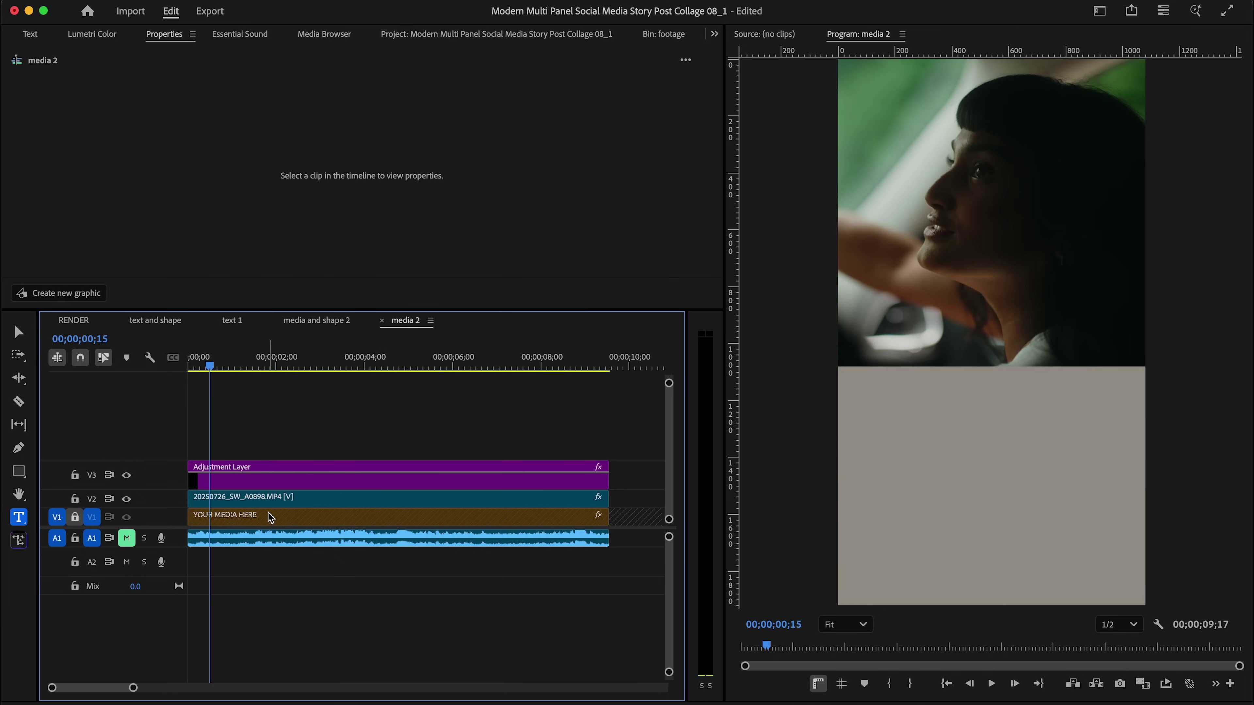
{"action": "left_click", "coordinate": [87, 328]}
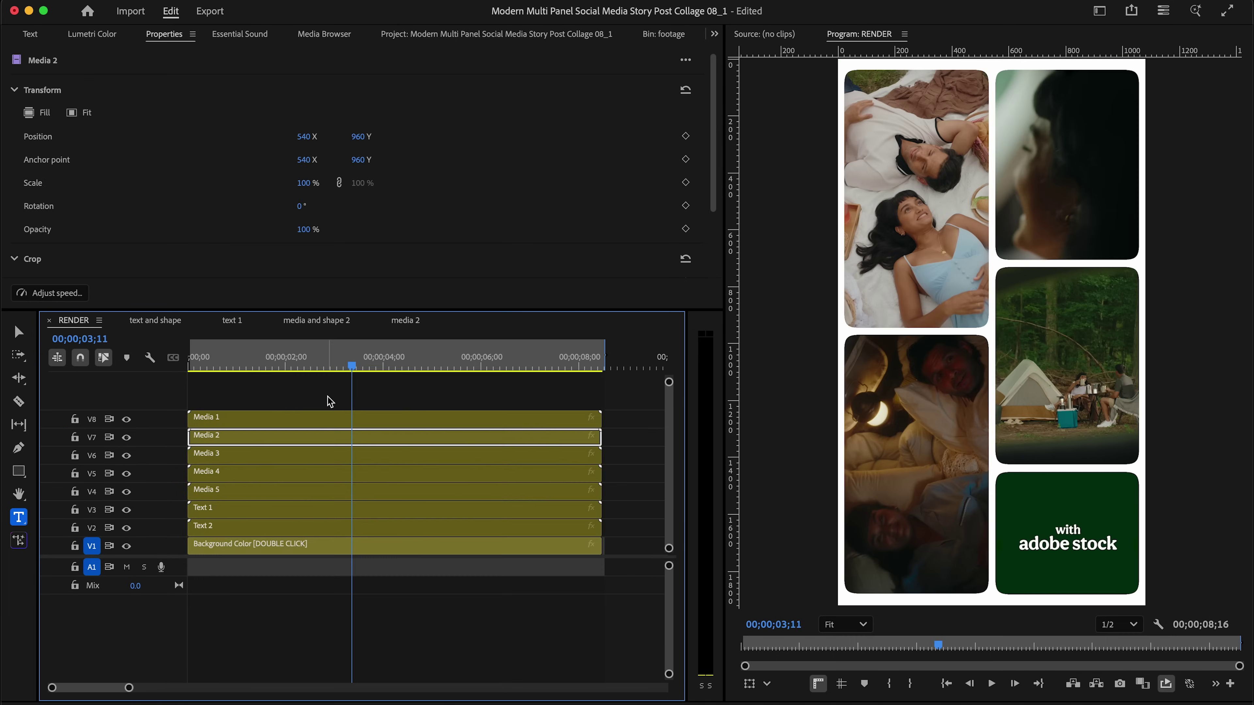
{"action": "left_click_drag", "start_coordinate": [352, 373], "coordinate": [264, 390]}
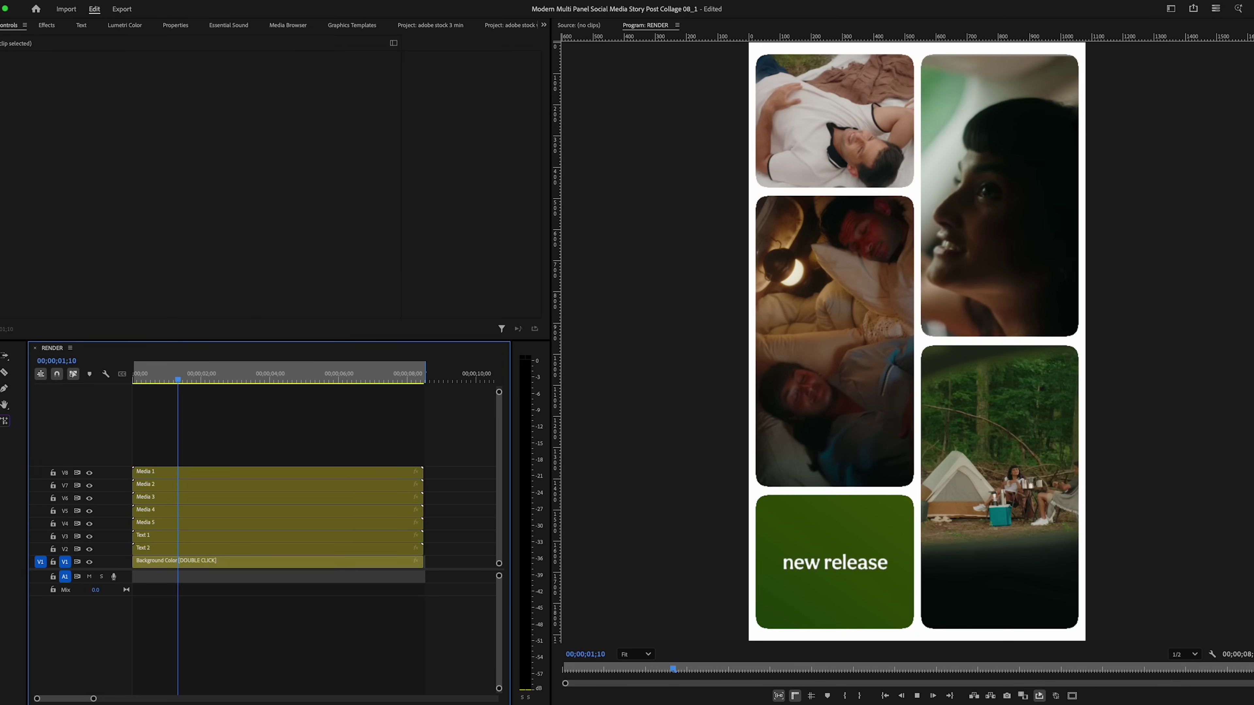